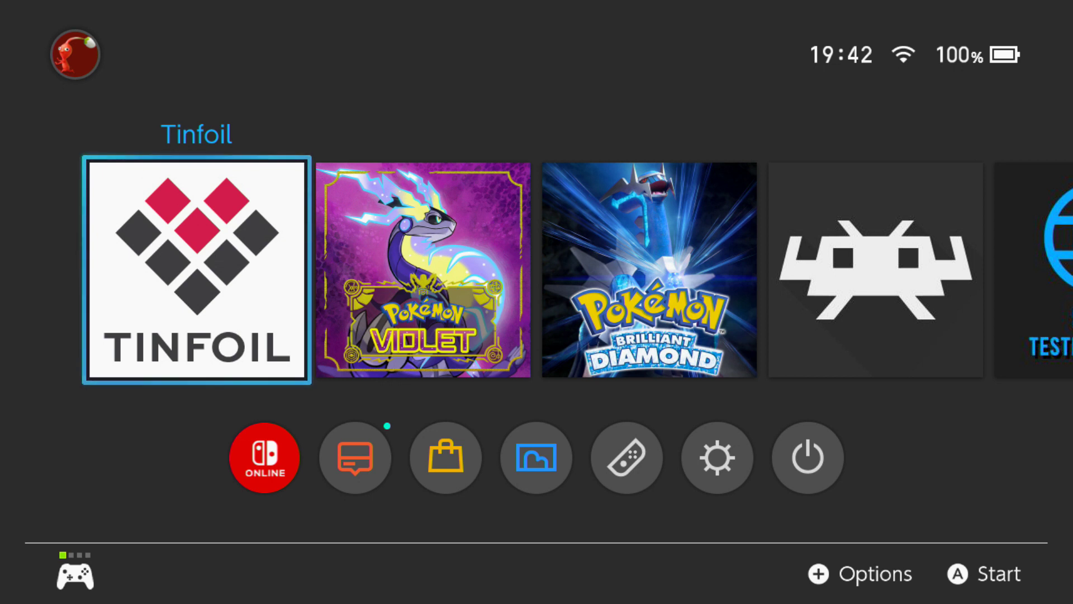
- Move the HOME Menu selection from Tinfoil to the Pokémon Violet tile
{"action": "key", "text": "Right"}
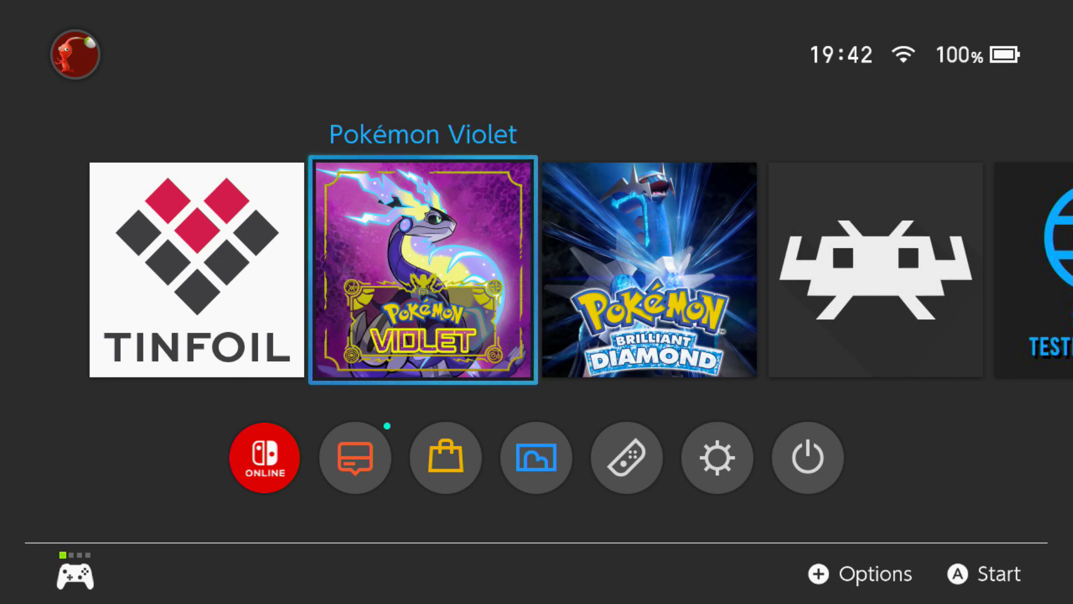
- Launch Pokémon Violet through the user picker into hbmenu, then start NXThemes Installer
{"action": "key", "text": "Return"}
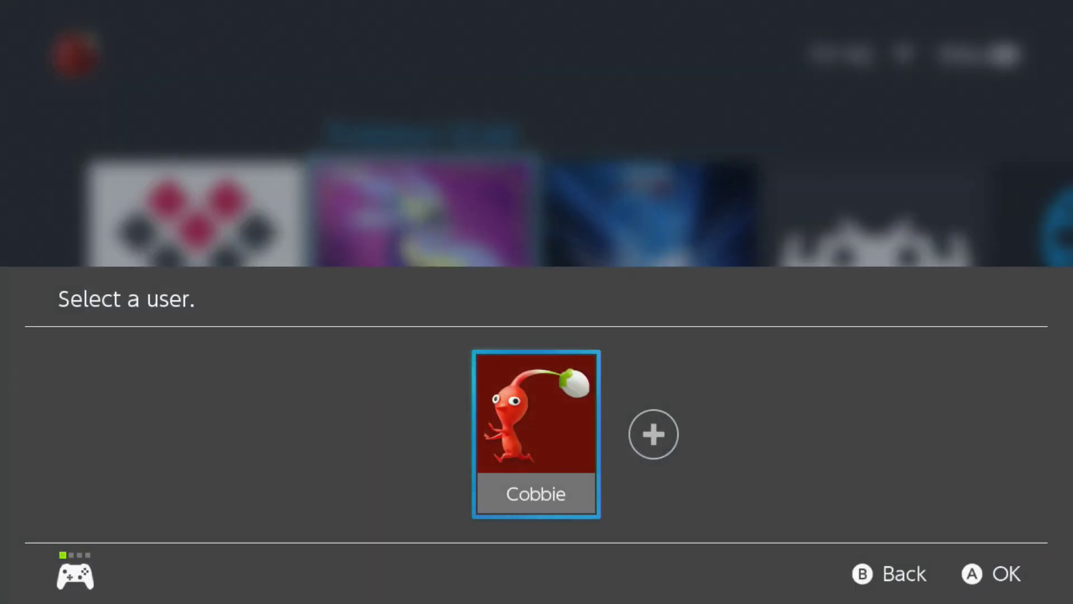
{"action": "key", "text": "Escape"}
{"action": "key", "text": "Return"}
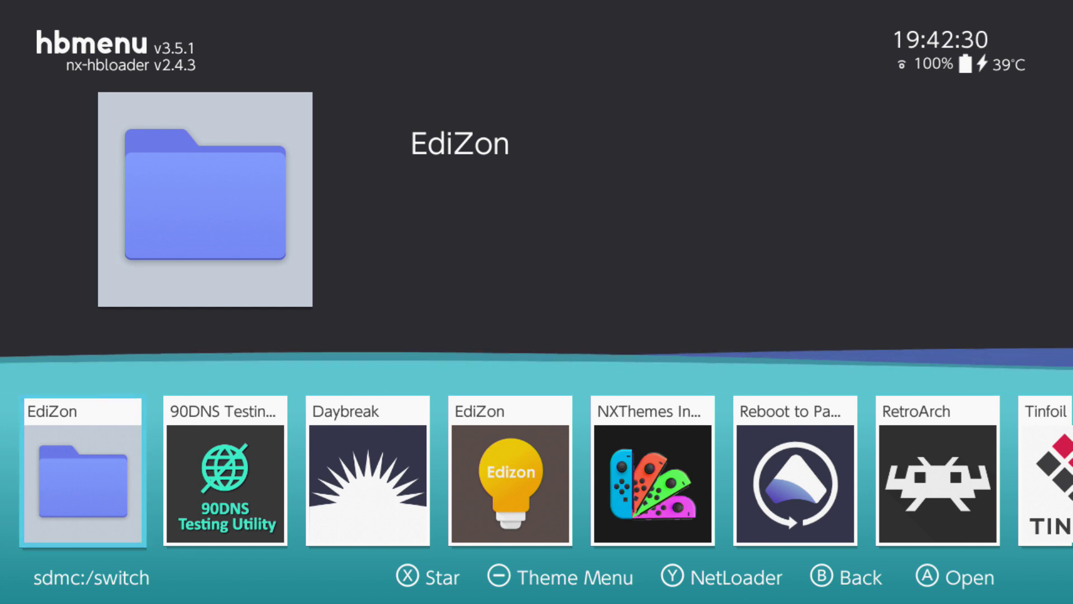
{"action": "key", "text": "Right"}
{"action": "key", "text": "Right"}
{"action": "key", "text": "Right"}
{"action": "key", "text": "Right"}
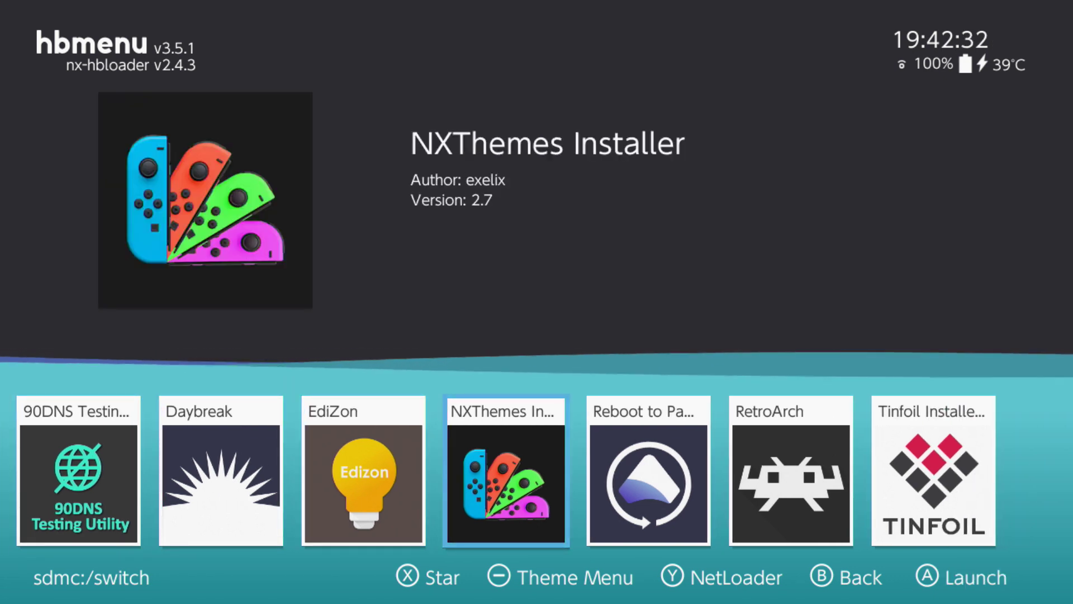
{"action": "key", "text": "Return"}
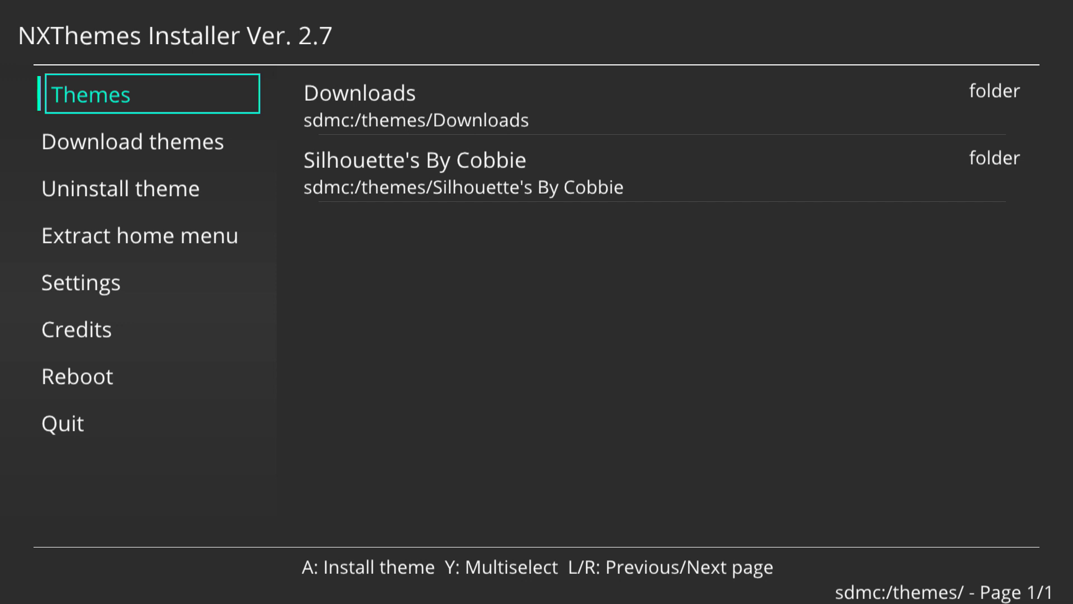
- Open NXThemes Installer's Download themes page
{"action": "left_click", "coordinate": [142, 141]}
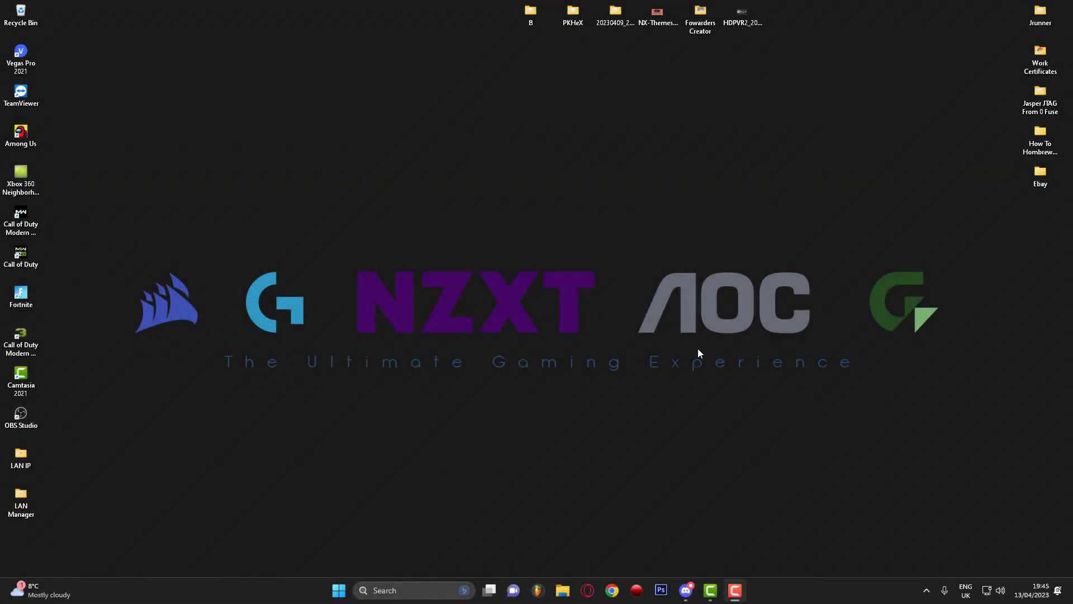
- In Chrome, search Google for themezer and go to the Themezer home page
{"action": "left_click", "coordinate": [611, 595]}
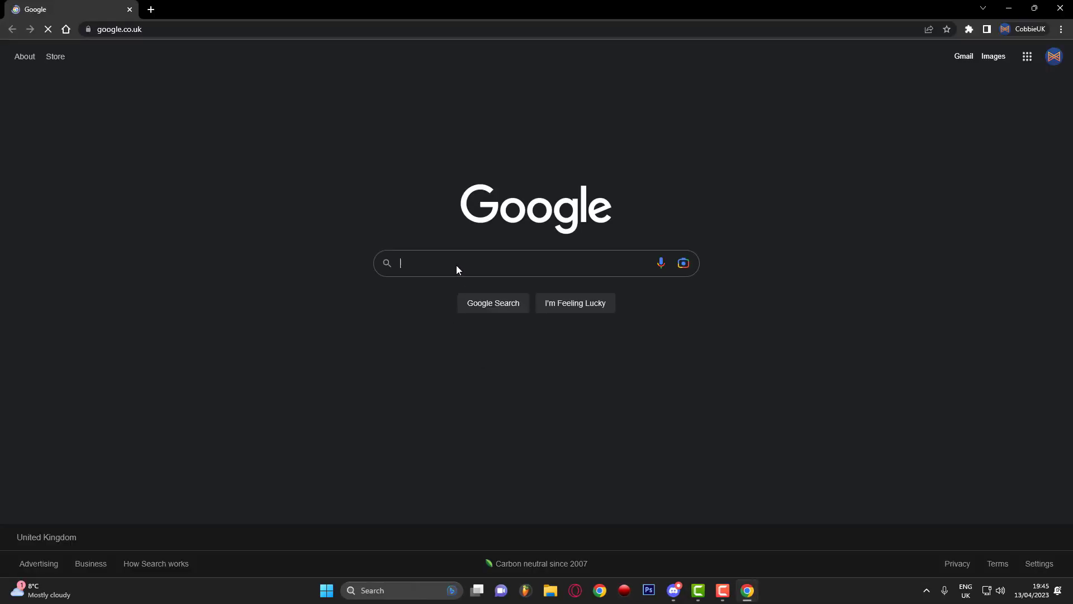
{"action": "left_click", "coordinate": [453, 266]}
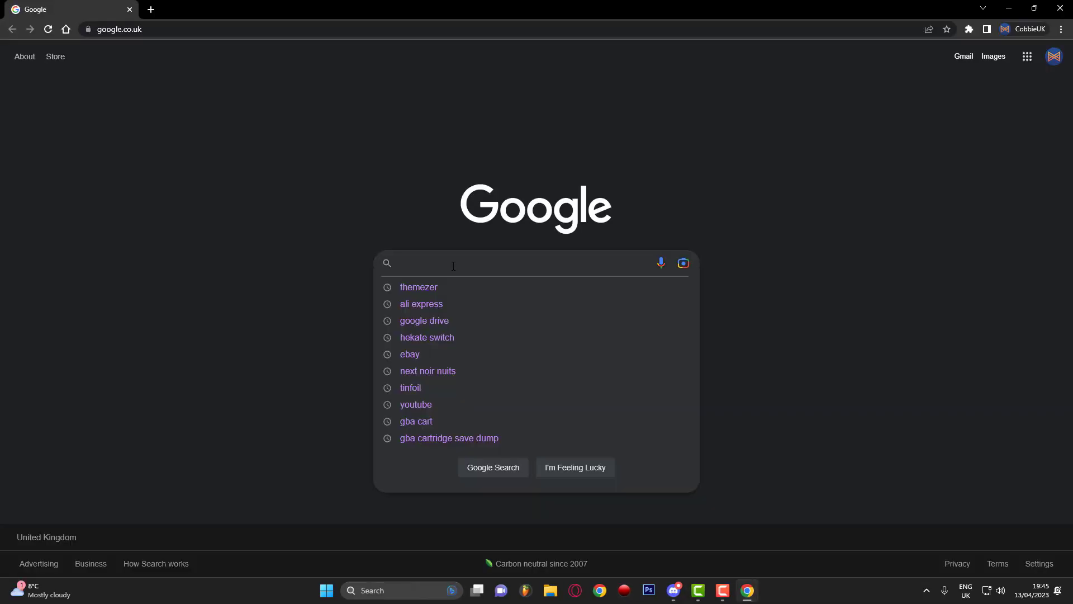
{"action": "left_click", "coordinate": [427, 288]}
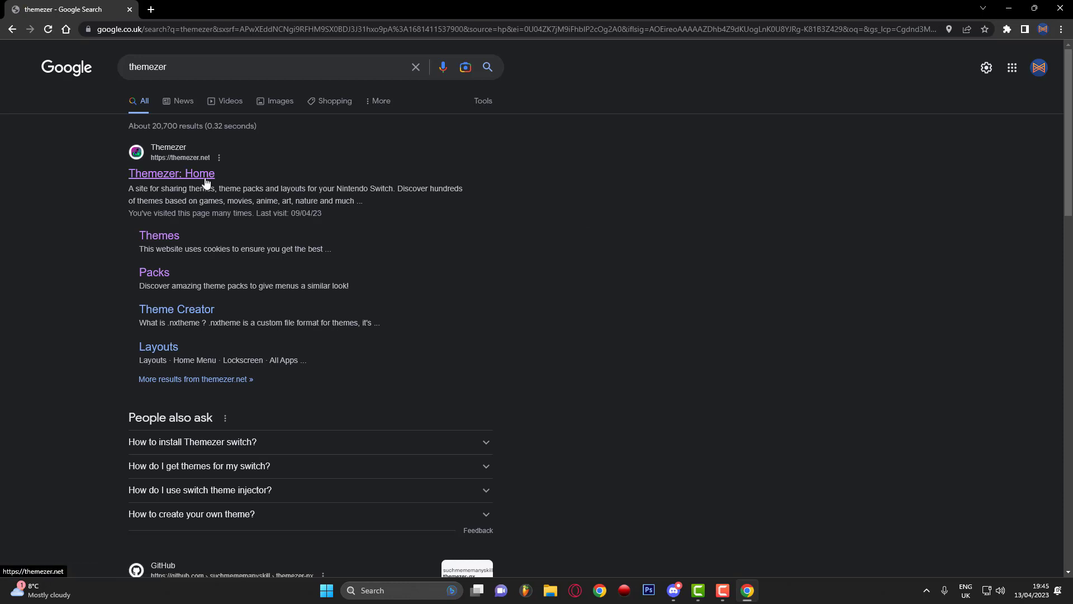
{"action": "left_click", "coordinate": [206, 184]}
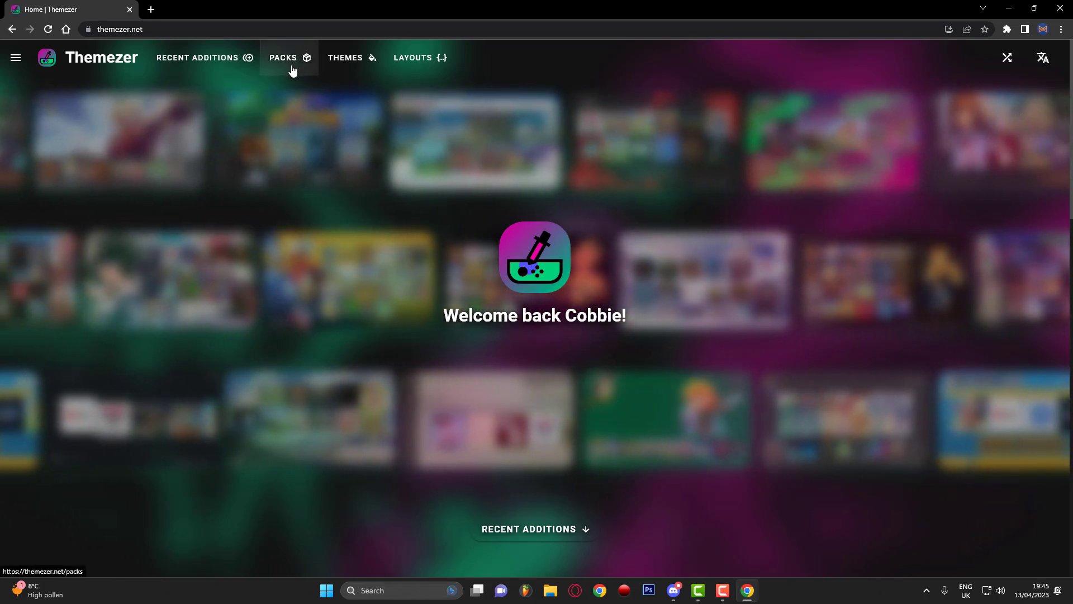
- Search Themezer's Packs for 'patterns' and open the Patterns 1x1 Icons pack showing ID P59B
{"action": "left_click", "coordinate": [293, 66]}
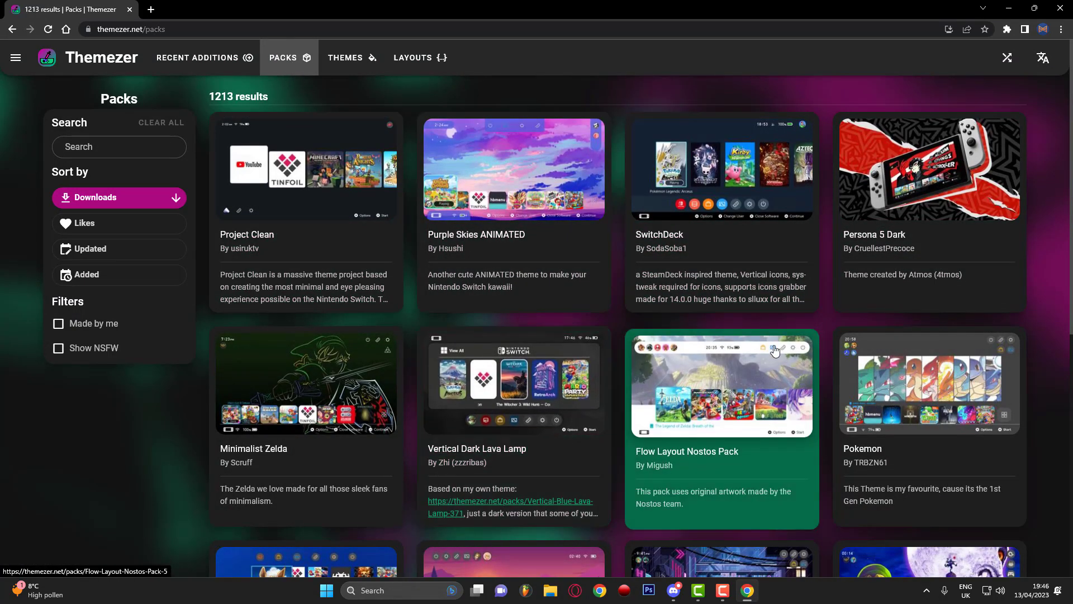
{"action": "scroll", "coordinate": [726, 364], "scroll_direction": "down", "scroll_amount": 1}
{"action": "scroll", "coordinate": [574, 315], "scroll_direction": "up", "scroll_amount": 1}
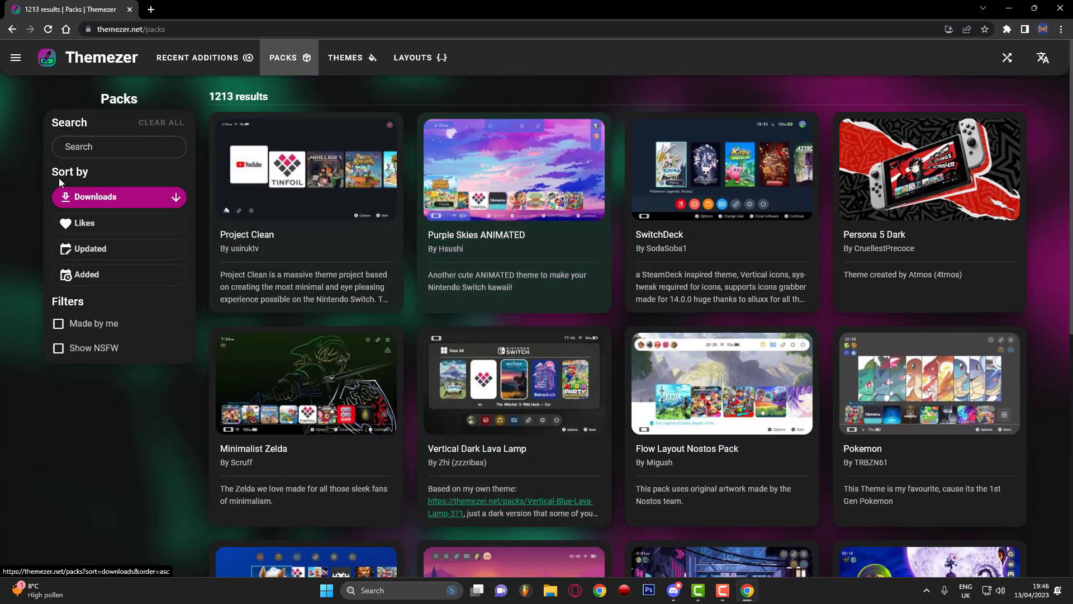
{"action": "left_click", "coordinate": [73, 147]}
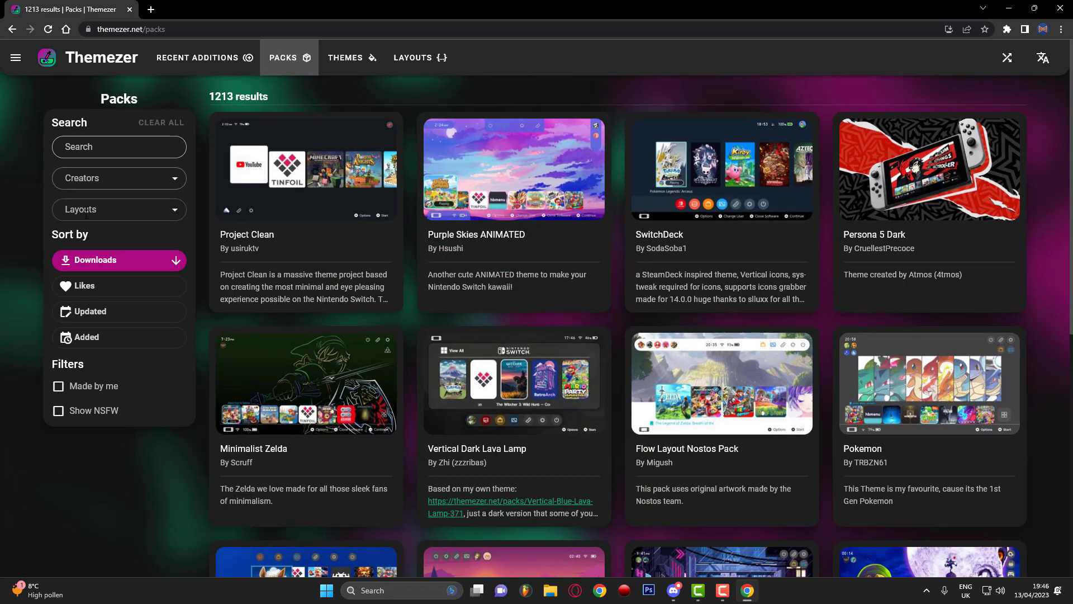
{"action": "left_click", "coordinate": [122, 151]}
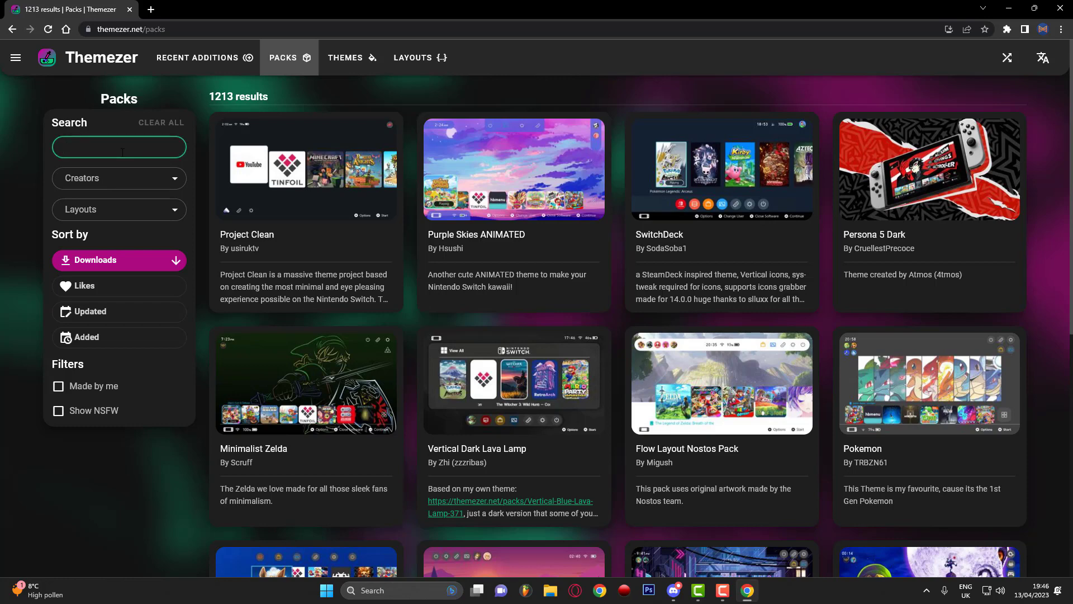
{"action": "type", "text": "patterns"}
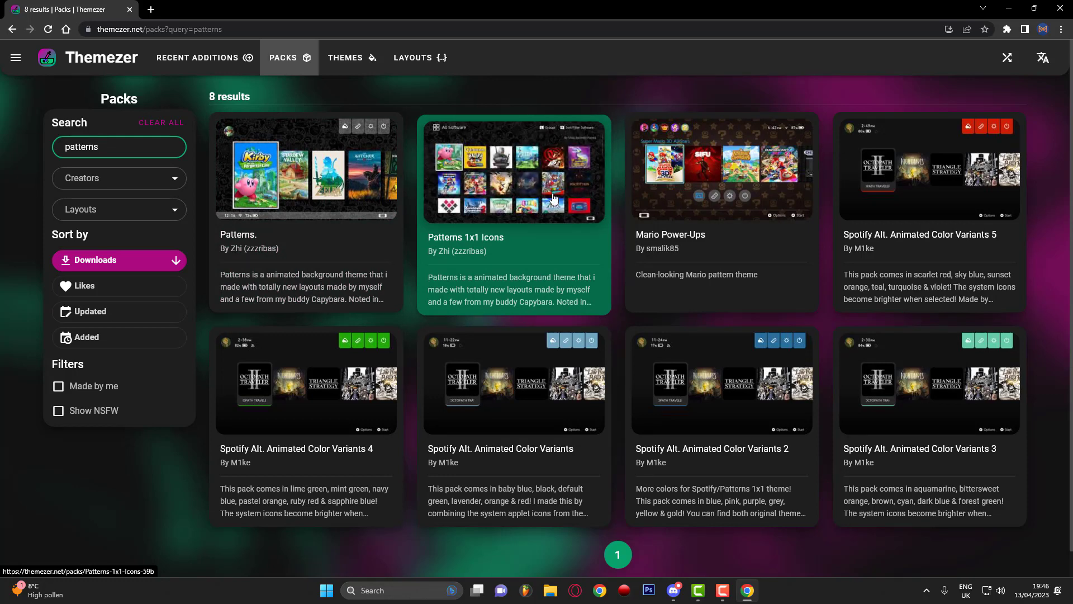
{"action": "left_click", "coordinate": [540, 192]}
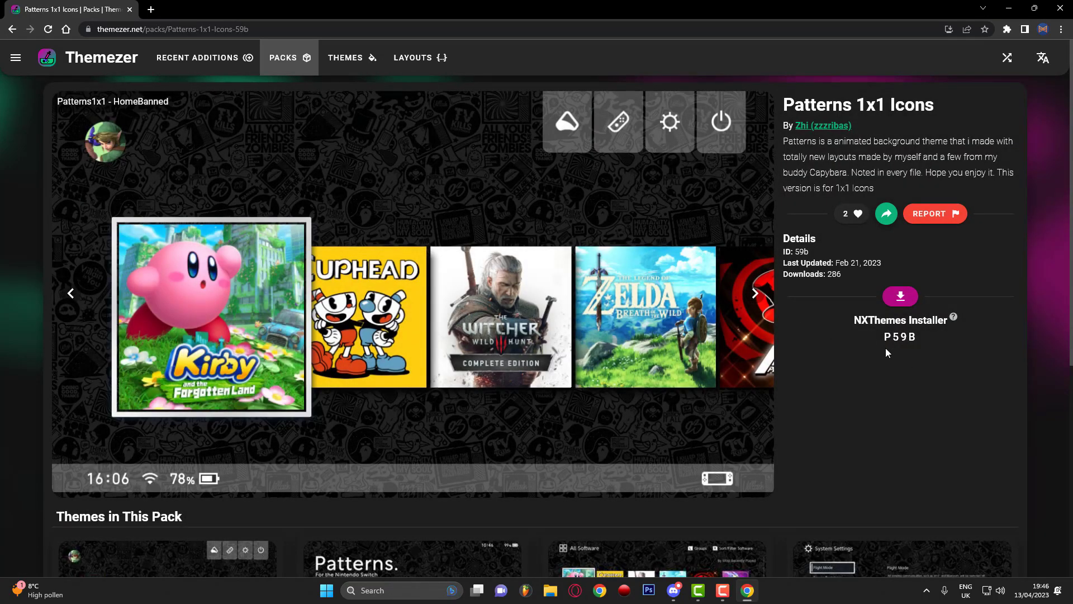
{"action": "left_click_drag", "start_coordinate": [883, 337], "coordinate": [909, 337]}
{"action": "left_click", "coordinate": [885, 360]}
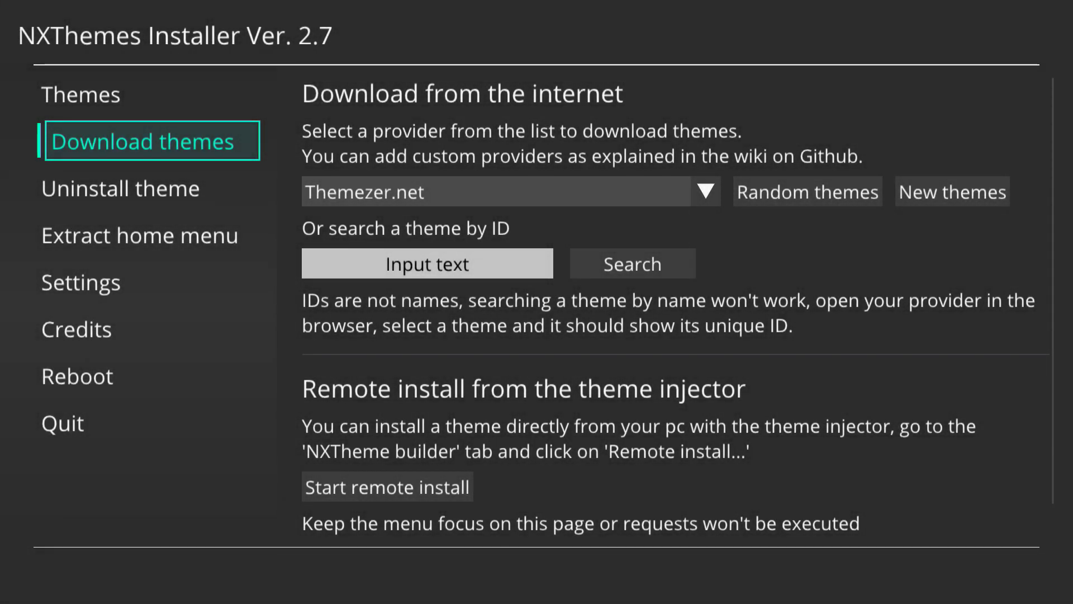
- Enter theme ID P59B in the search-by-ID box using the on-screen keyboard
{"action": "key", "text": "Right"}
{"action": "key", "text": "Down"}
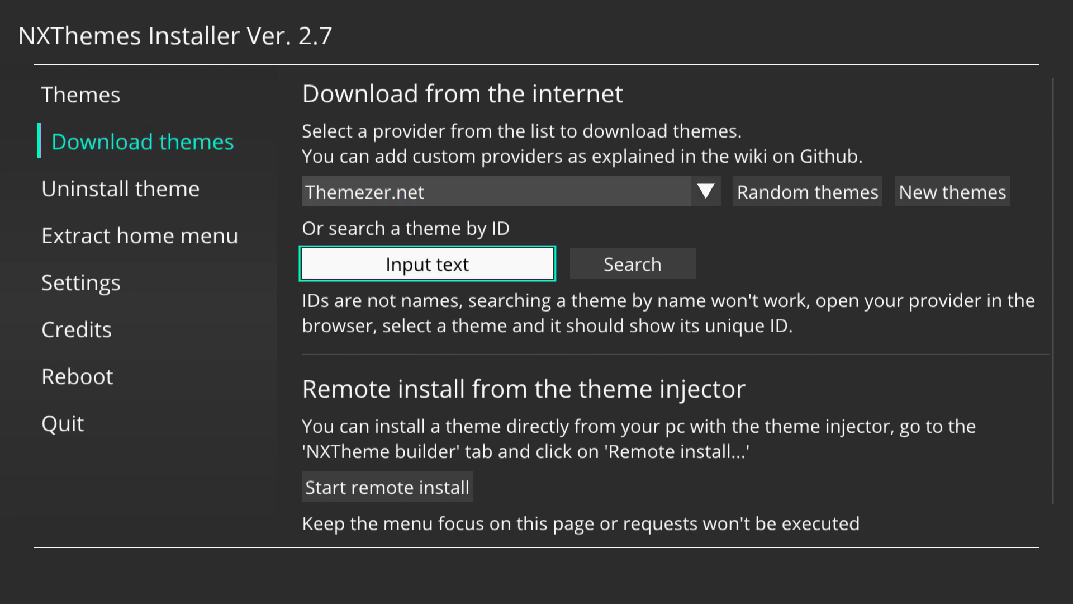
{"action": "key", "text": "Return"}
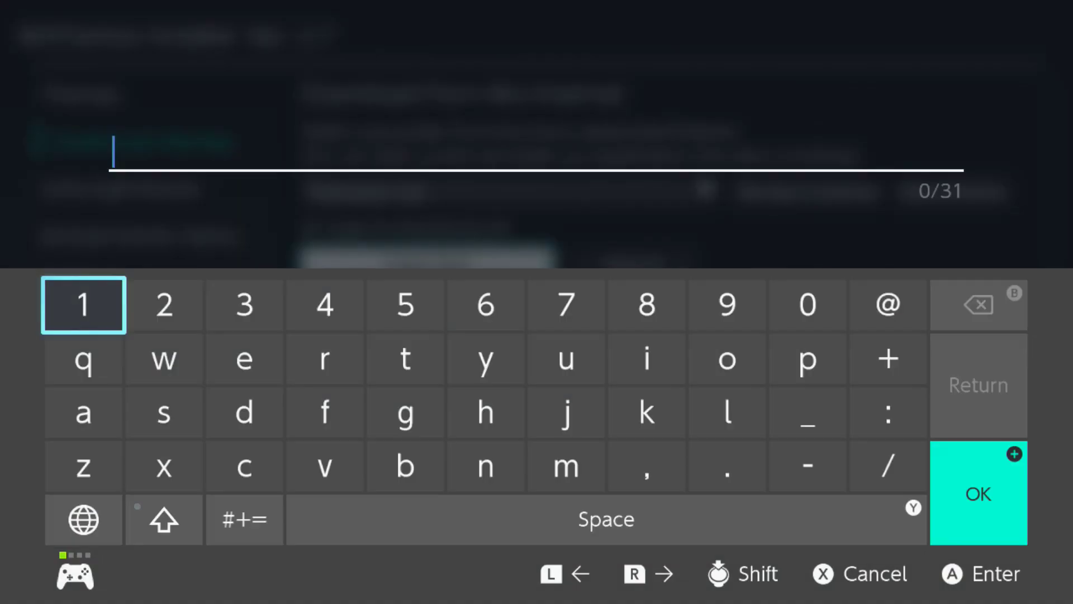
{"action": "key", "text": "Right"}
{"action": "key", "text": "Right"}
{"action": "key", "text": "Right"}
{"action": "key", "text": "Right"}
{"action": "key", "text": "Right"}
{"action": "key", "text": "Right"}
{"action": "key", "text": "Right"}
{"action": "key", "text": "Right"}
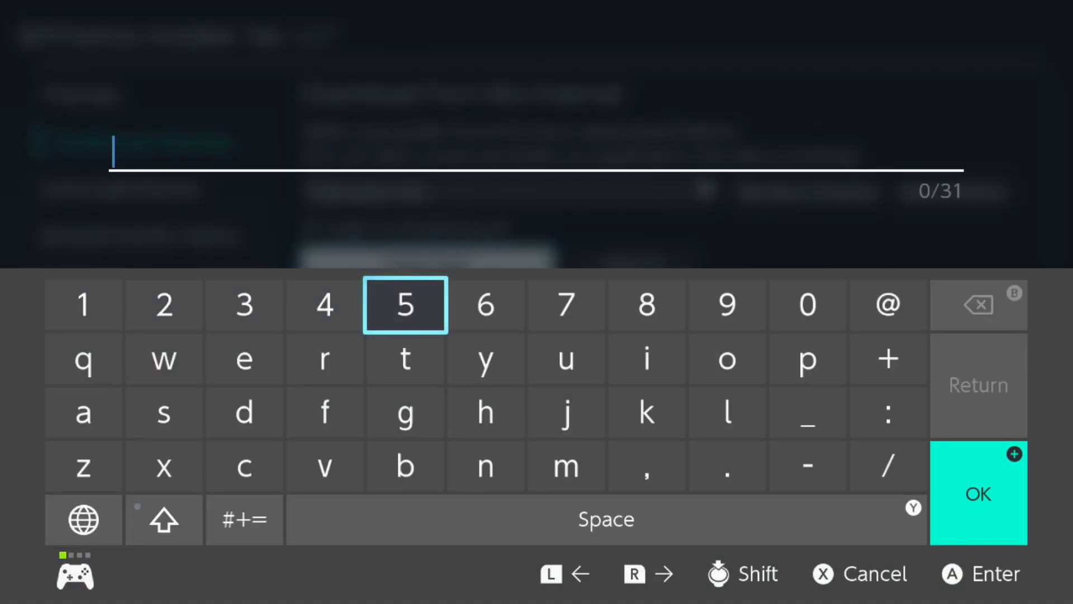
{"action": "key", "text": "Down"}
{"action": "key", "text": "shift"}
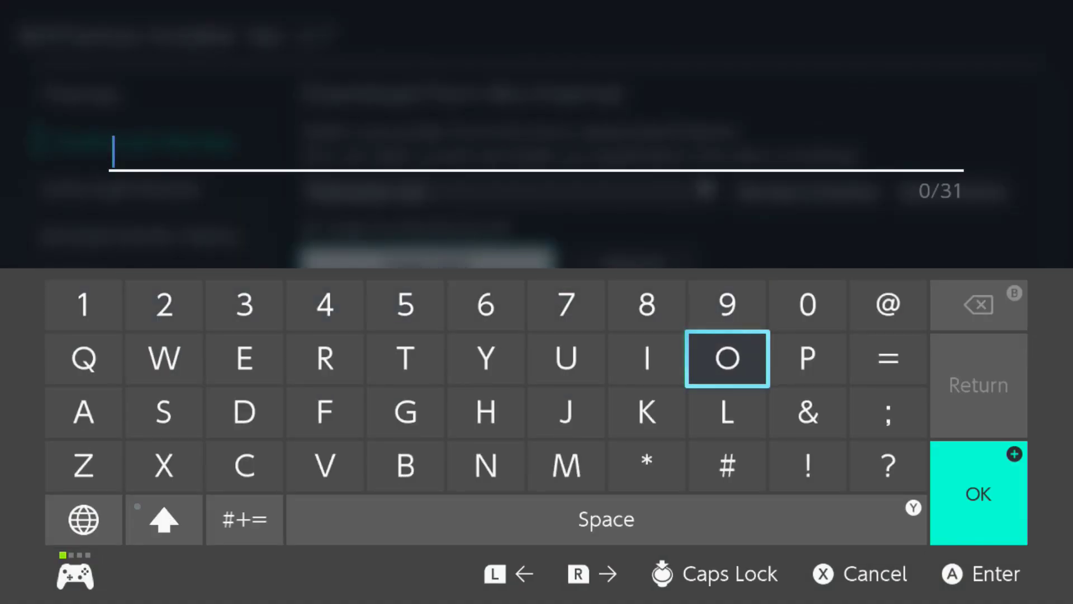
{"action": "key", "text": "Right"}
{"action": "type", "text": "P"}
{"action": "key", "text": "Left"}
{"action": "key", "text": "Left"}
{"action": "key", "text": "Left"}
{"action": "key", "text": "Left"}
{"action": "key", "text": "Left"}
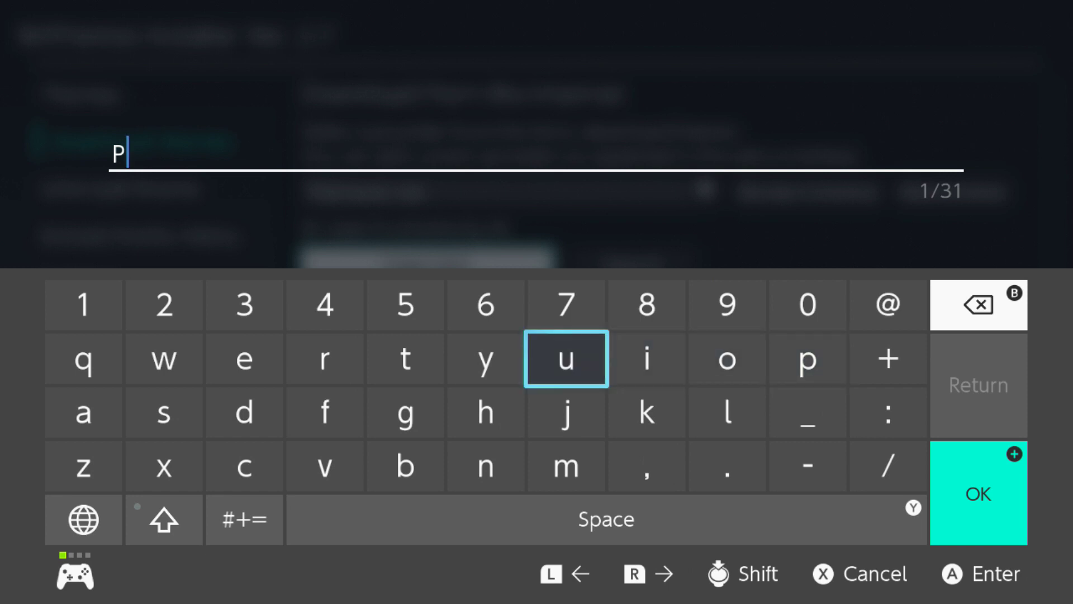
{"action": "key", "text": "Up"}
{"action": "type", "text": "5"}
{"action": "key", "text": "Right"}
{"action": "key", "text": "Right"}
{"action": "key", "text": "Right"}
{"action": "key", "text": "Right"}
{"action": "type", "text": "9"}
{"action": "key", "text": "shift"}
{"action": "key", "text": "Down"}
{"action": "key", "text": "Left"}
{"action": "key", "text": "Left"}
{"action": "key", "text": "Left"}
{"action": "key", "text": "Left"}
{"action": "key", "text": "Down"}
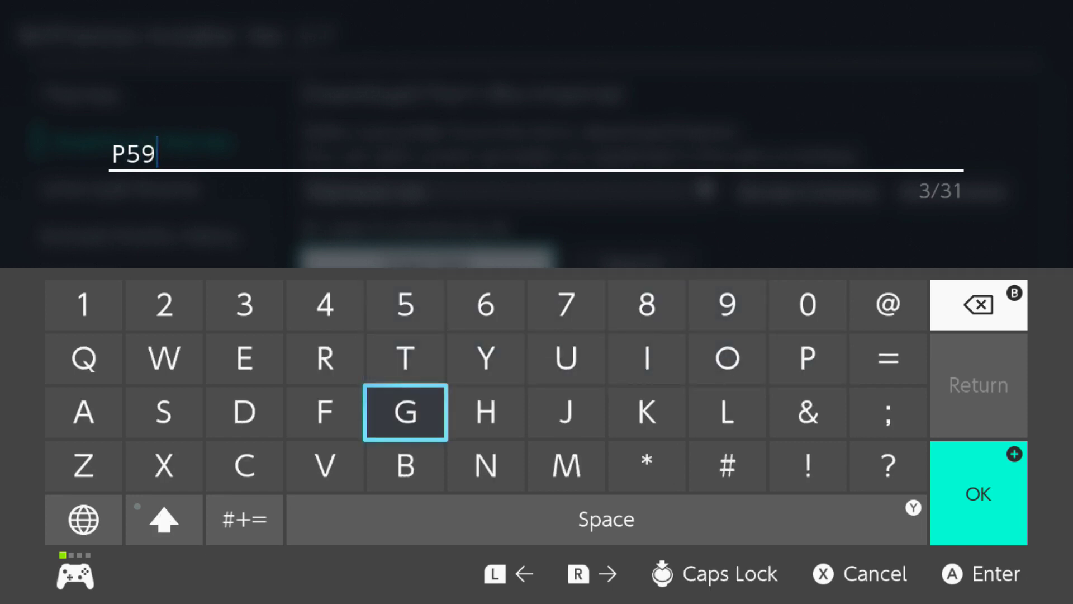
{"action": "key", "text": "Down"}
{"action": "type", "text": "B"}
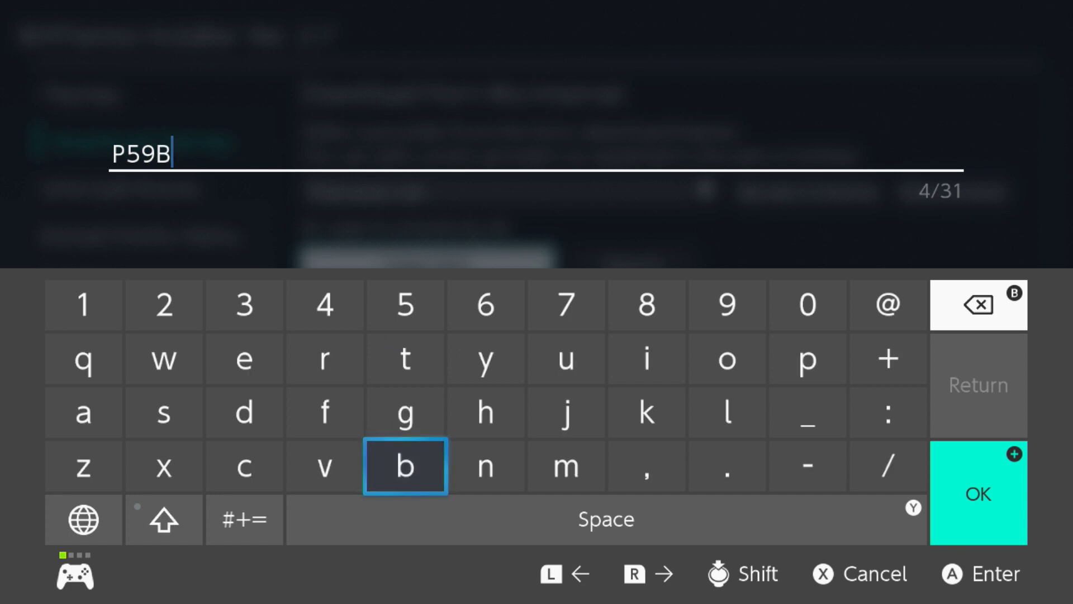
{"action": "key", "text": "plus"}
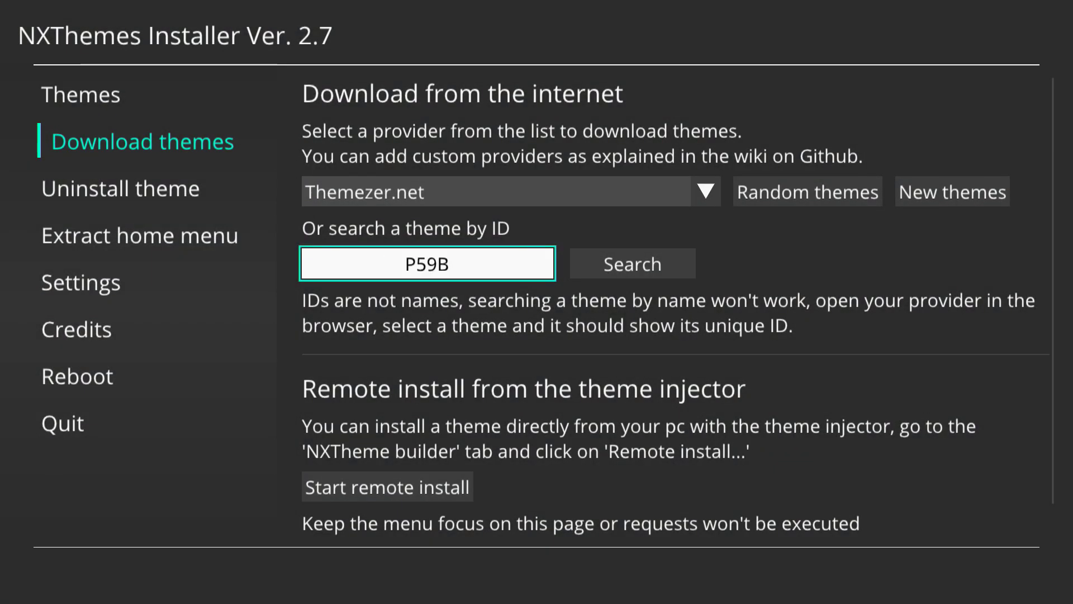
{"action": "key", "text": "Right"}
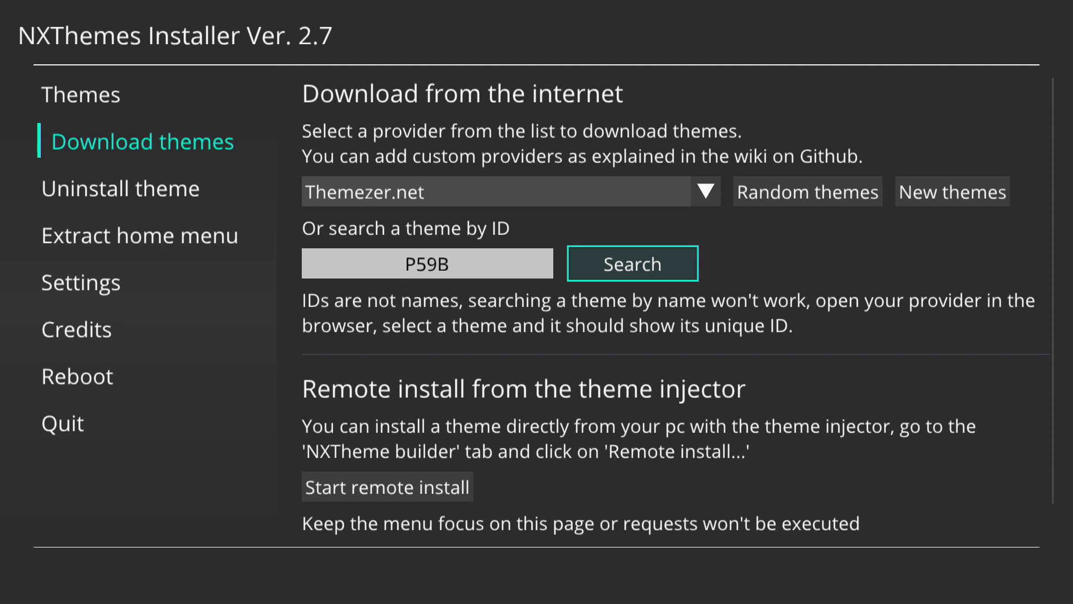
- Search ID P59B, download all six Patterns themes, and dismiss the completion message
{"action": "key", "text": "Return"}
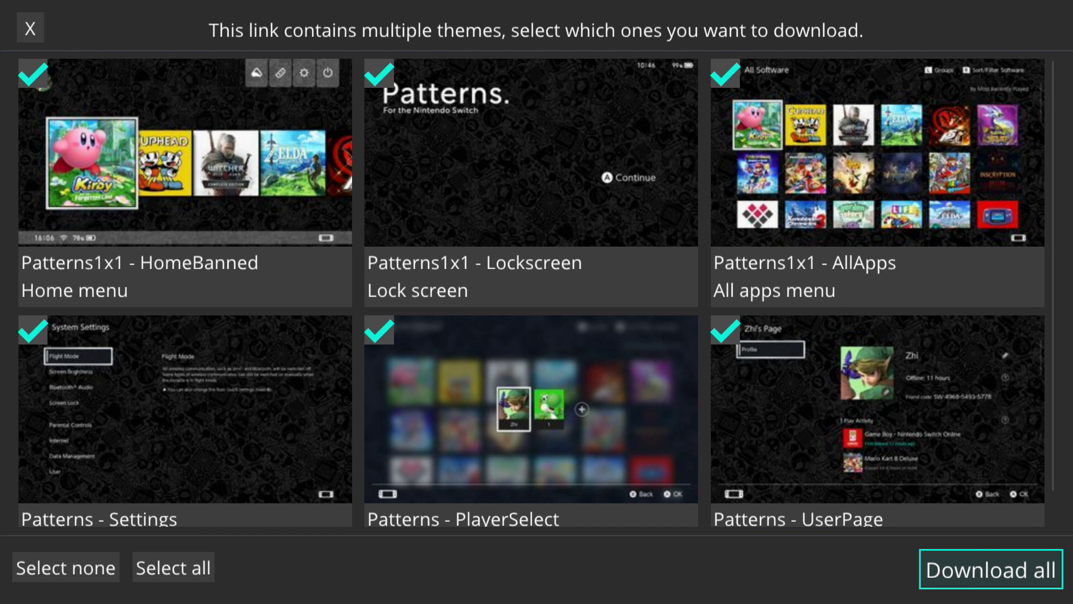
{"action": "key", "text": "Return"}
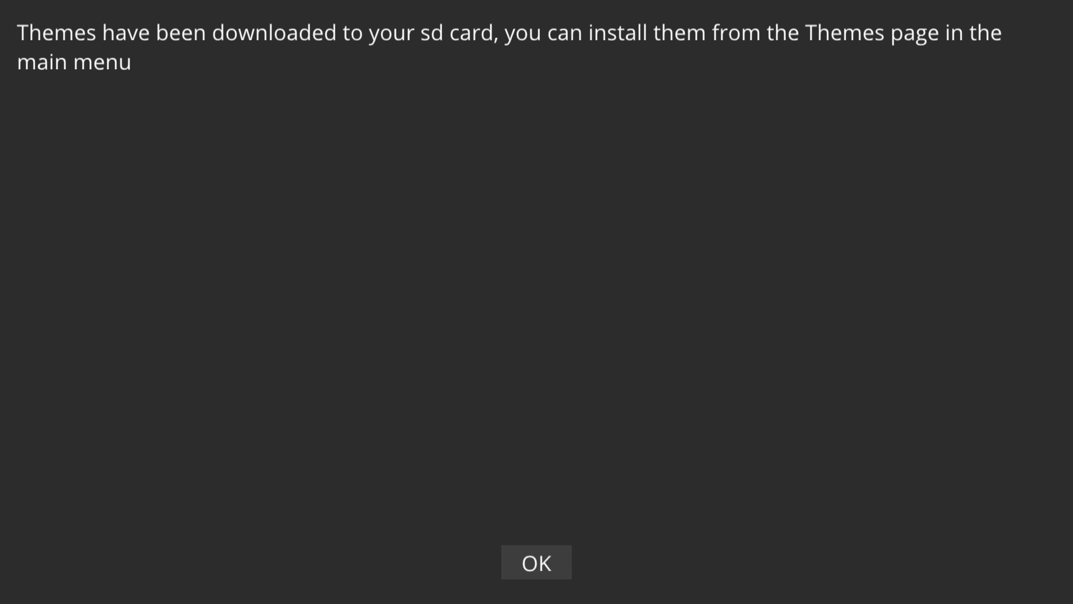
{"action": "key", "text": "Return"}
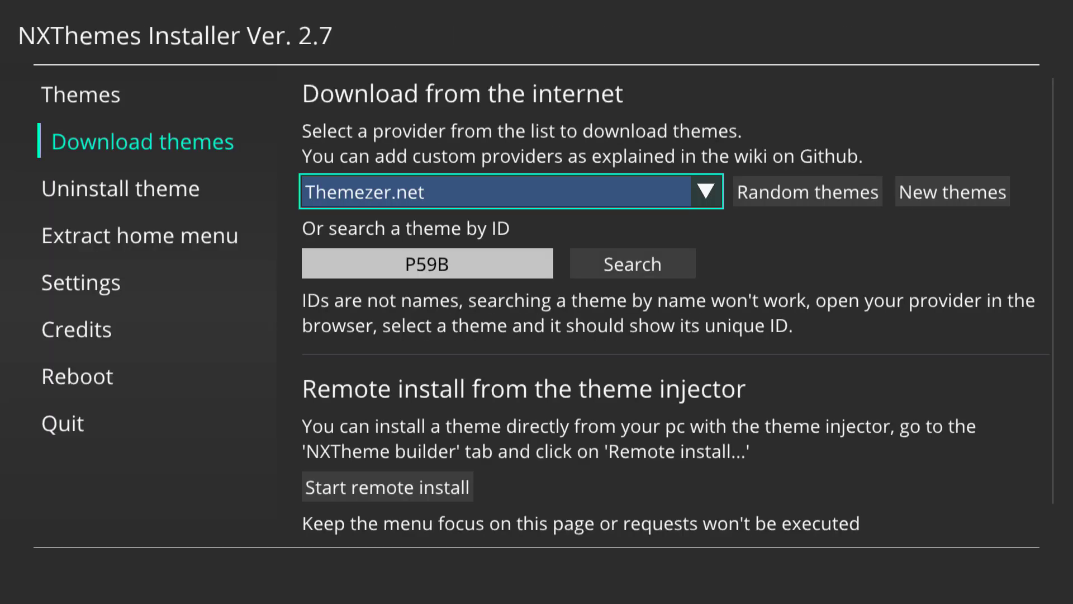
- Open the Themes list showing the downloaded Patterns 1x1 Icons themes
{"action": "key", "text": "Left"}
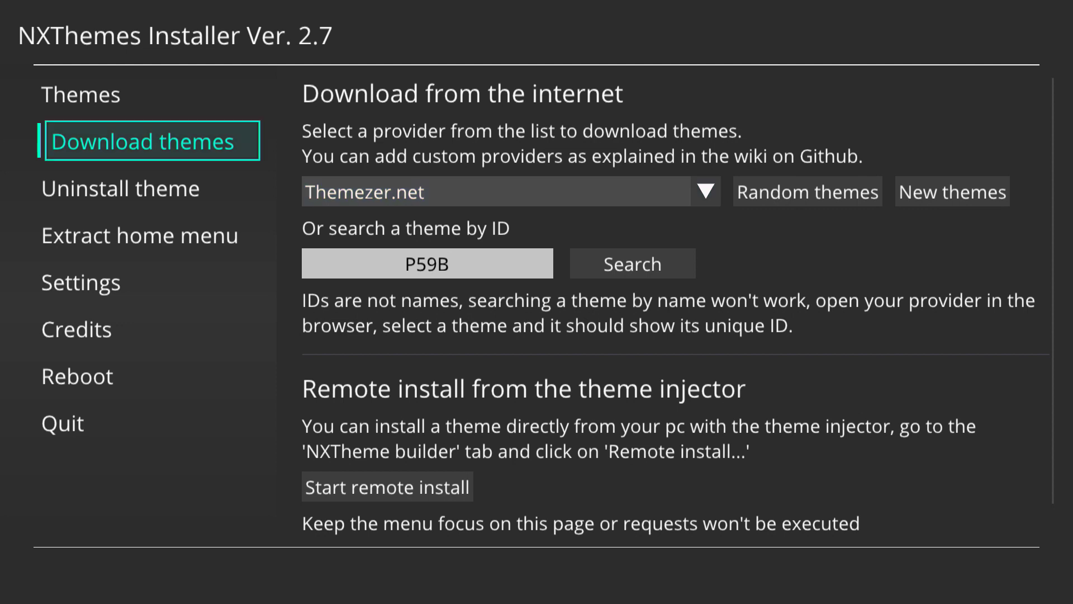
{"action": "key", "text": "Up"}
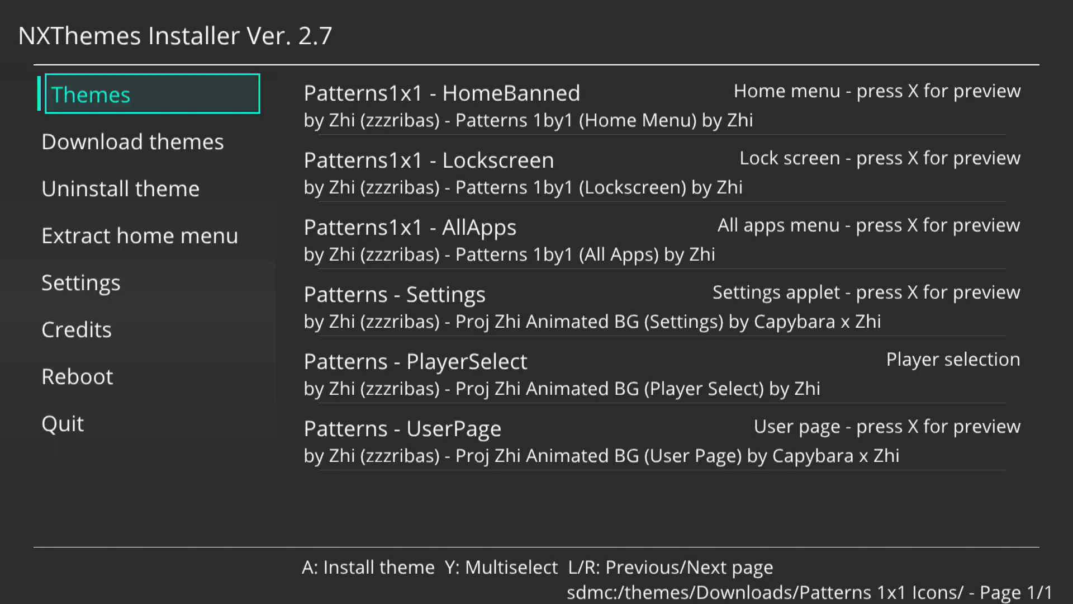
{"action": "key", "text": "Right"}
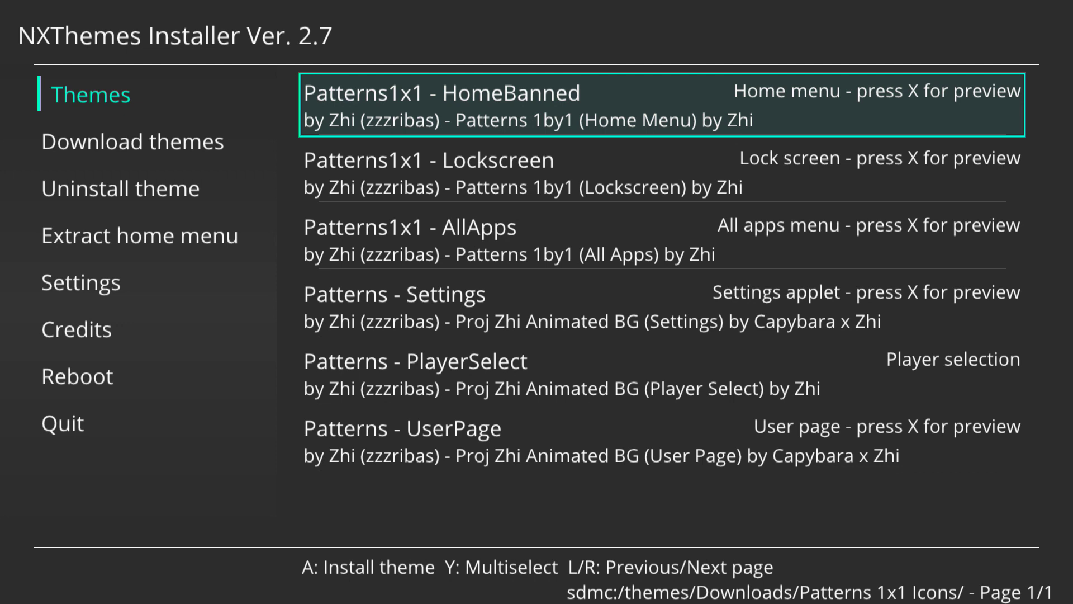
- Multiselect all six Patterns themes (HomeBanned, Lockscreen, AllApps, Settings, PlayerSelect…) and install them
{"action": "key", "text": "y"}
{"action": "key", "text": "Down"}
{"action": "key", "text": "a"}
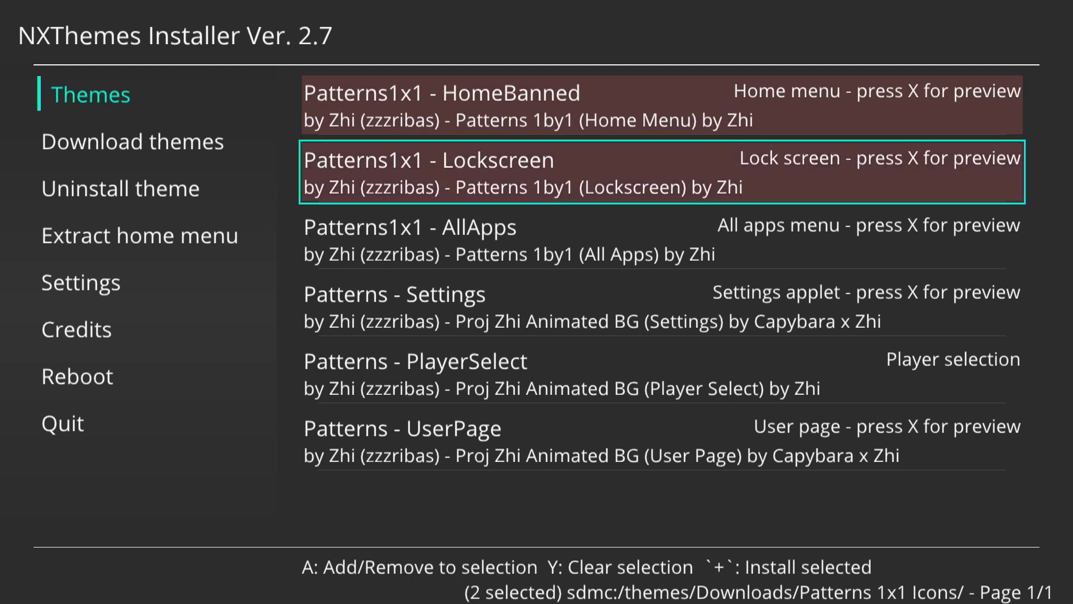
{"action": "key", "text": "Down"}
{"action": "key", "text": "a"}
{"action": "key", "text": "Down"}
{"action": "key", "text": "a"}
{"action": "key", "text": "Down"}
{"action": "key", "text": "a"}
{"action": "key", "text": "Down"}
{"action": "key", "text": "a"}
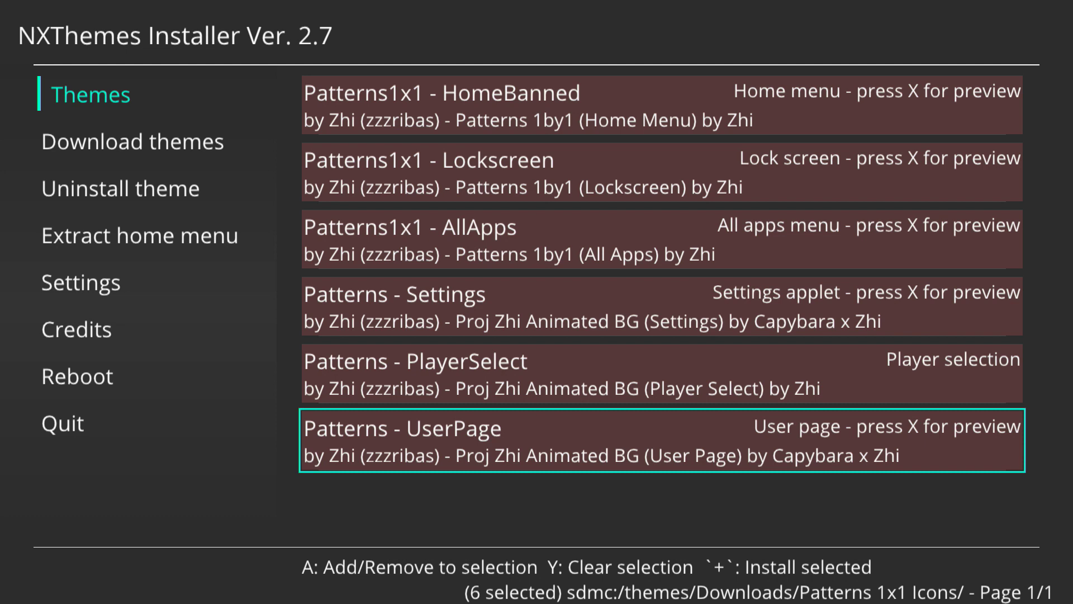
{"action": "key", "text": "plus"}
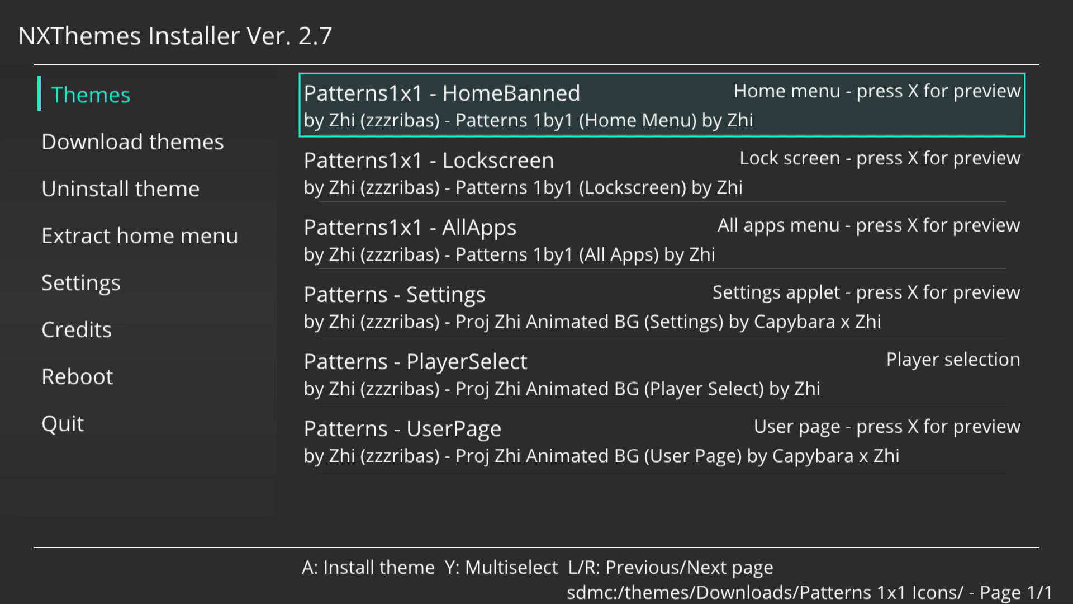
- Leave the theme list and move down the sidebar to the Settings page
{"action": "key", "text": "Left"}
{"action": "key", "text": "Down"}
{"action": "key", "text": "Down"}
{"action": "key", "text": "Down"}
{"action": "key", "text": "Down"}
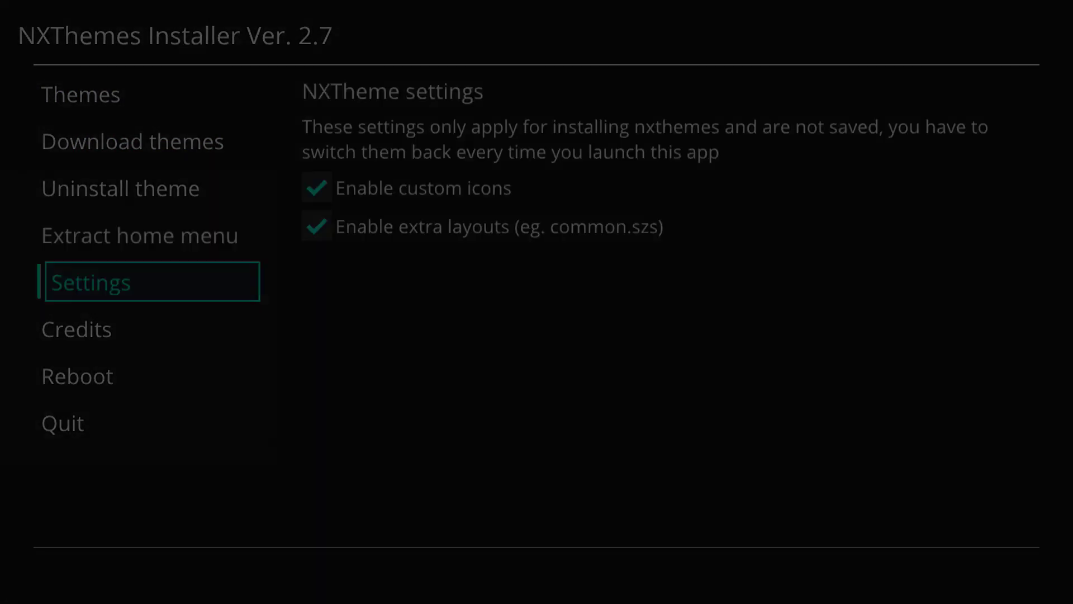